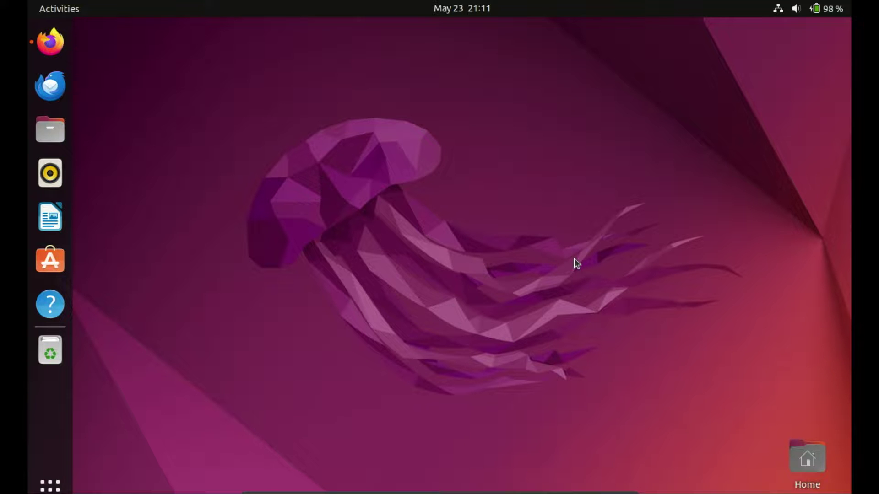
- Bring up a new terminal window, repositioned and widened on the desktop
{"action": "key", "text": "ctrl+alt+t"}
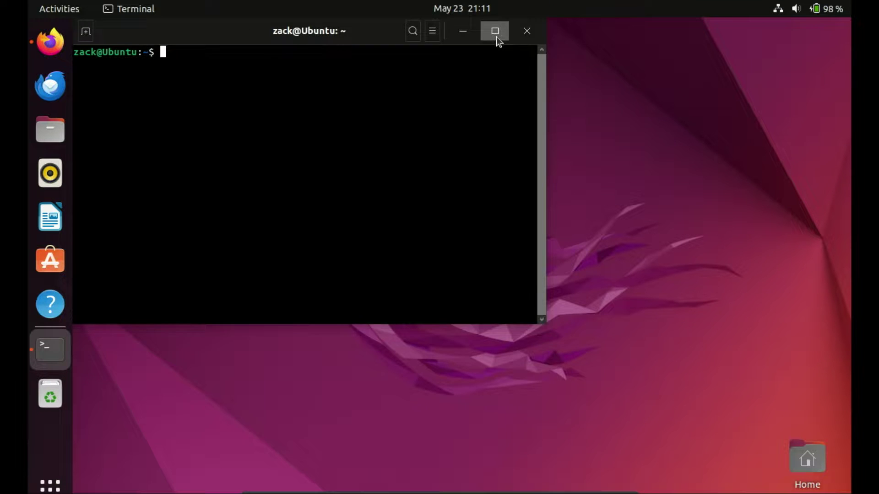
{"action": "left_click_drag", "start_coordinate": [496, 35], "coordinate": [557, 102]}
{"action": "left_click_drag", "start_coordinate": [604, 259], "coordinate": [797, 268]}
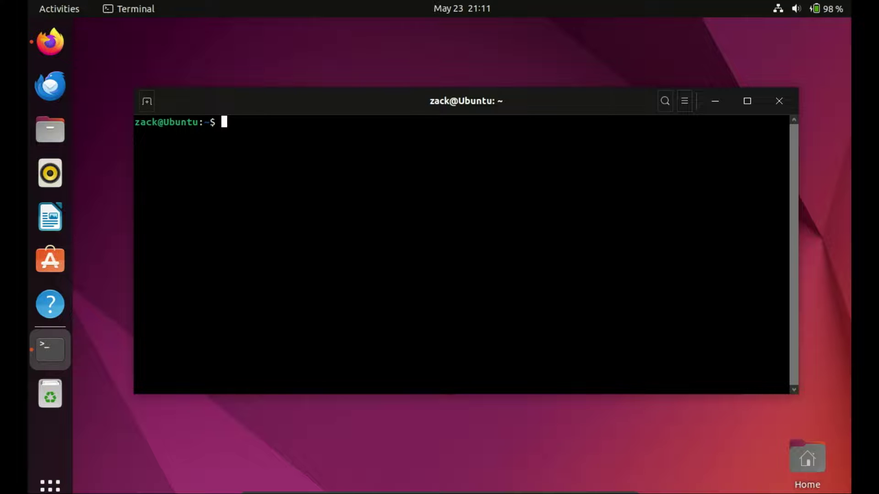
{"action": "type", "text": "sudo ap"}
{"action": "type", "text": "t upd"}
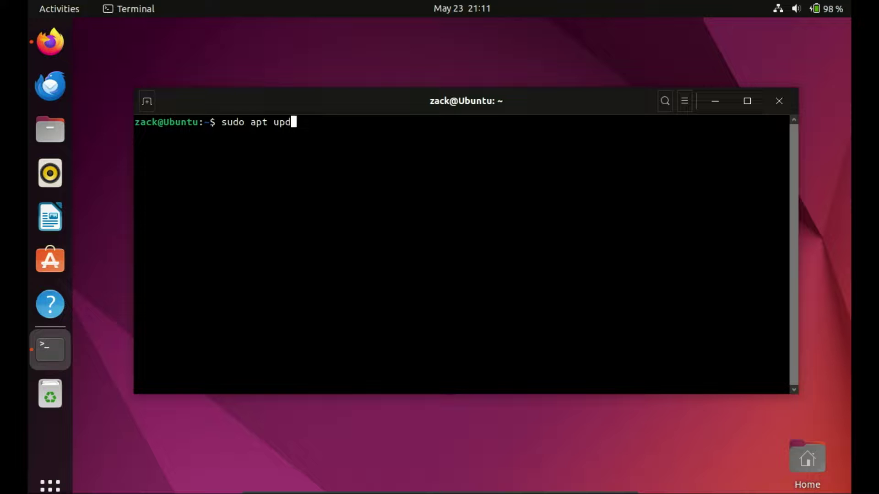
{"action": "type", "text": "ate"}
- Run sudo apt update with the administrator password, then sudo apt upgrade
{"action": "key", "text": "Return"}
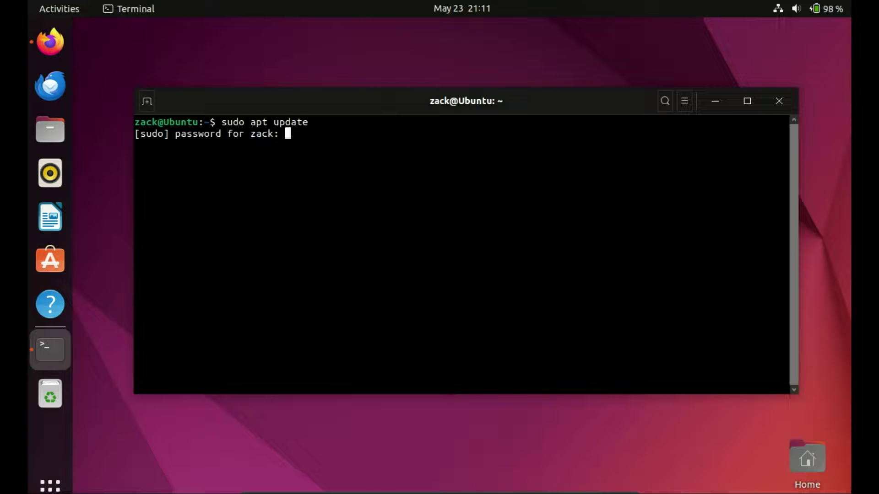
{"action": "key", "text": "Return"}
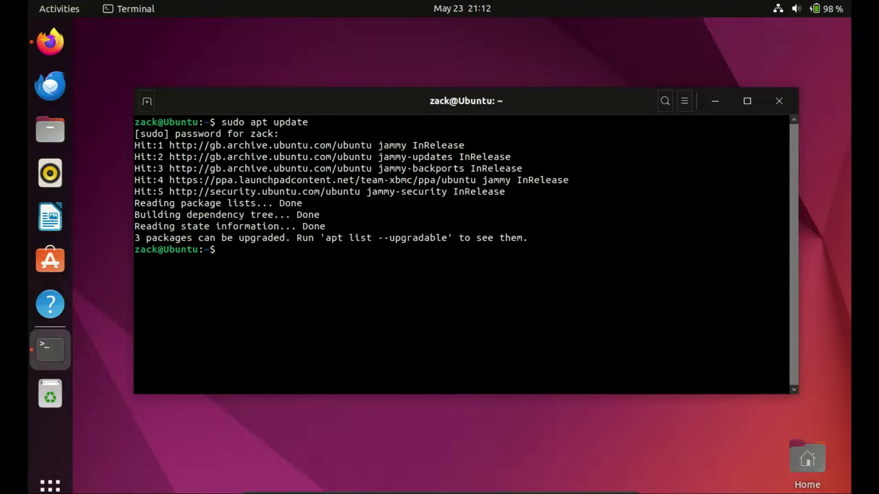
{"action": "type", "text": "sudo ap"}
{"action": "type", "text": "t upg"}
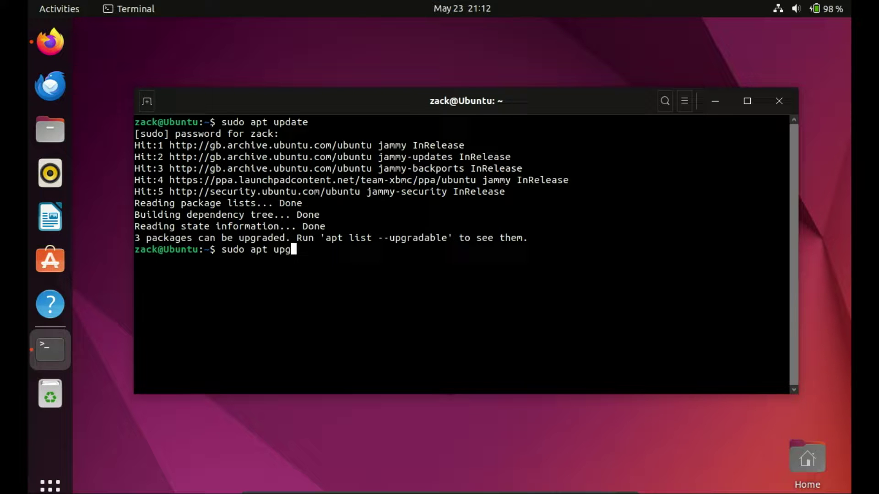
{"action": "type", "text": "ra"}
{"action": "type", "text": "de"}
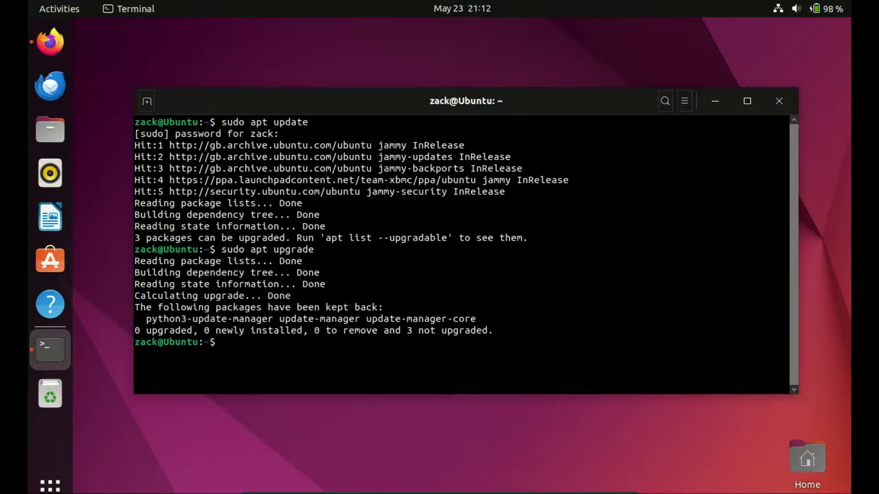
{"action": "type", "text": "c"}
{"action": "type", "text": "lear"}
- Enable the multiverse repository with sudo add-apt-repository multiverse on a cleared screen
{"action": "key", "text": "Return"}
{"action": "type", "text": "sudo add-apt-repository multiverse"}
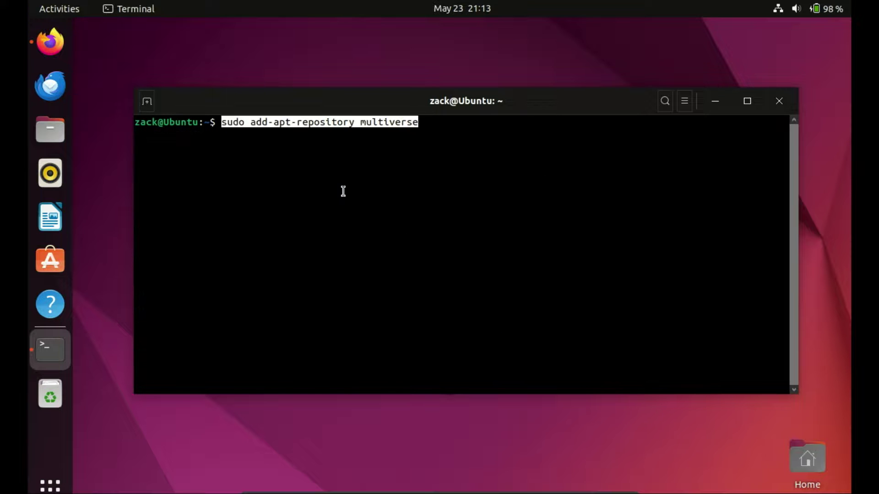
{"action": "key", "text": "End"}
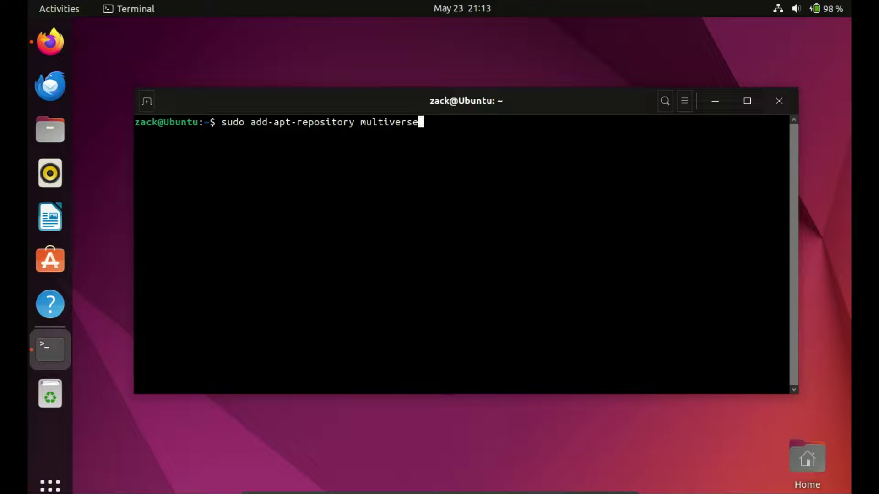
{"action": "key", "text": "Return"}
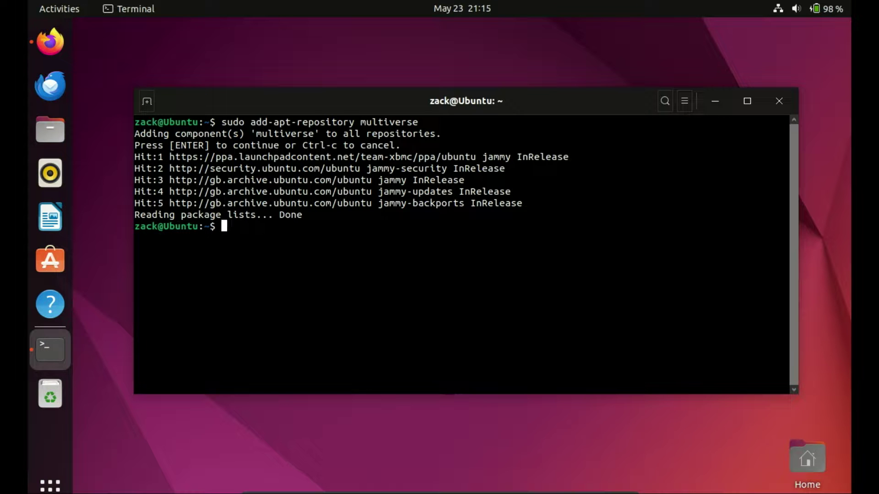
{"action": "type", "text": "clear"}
- Refresh the package lists again with sudo apt update, multiverse now included
{"action": "key", "text": "Return"}
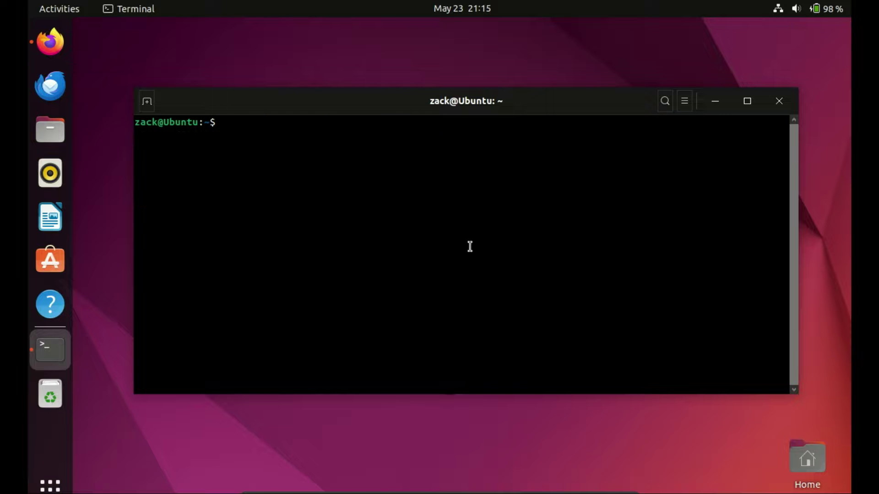
{"action": "type", "text": "sudo a"}
{"action": "type", "text": "prt"}
{"action": "key", "text": "BackSpace"}
{"action": "key", "text": "BackSpace"}
{"action": "key", "text": "BackSpace"}
{"action": "type", "text": "t u"}
{"action": "type", "text": "pdate"}
{"action": "key", "text": "Return"}
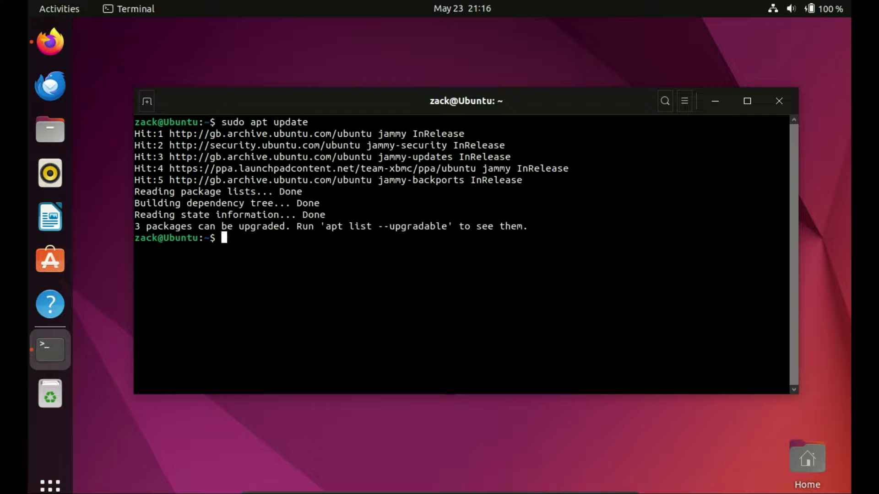
{"action": "type", "text": "clear"}
- Install steam with sudo apt-get install steam -y and select the command line in the output
{"action": "key", "text": "Return"}
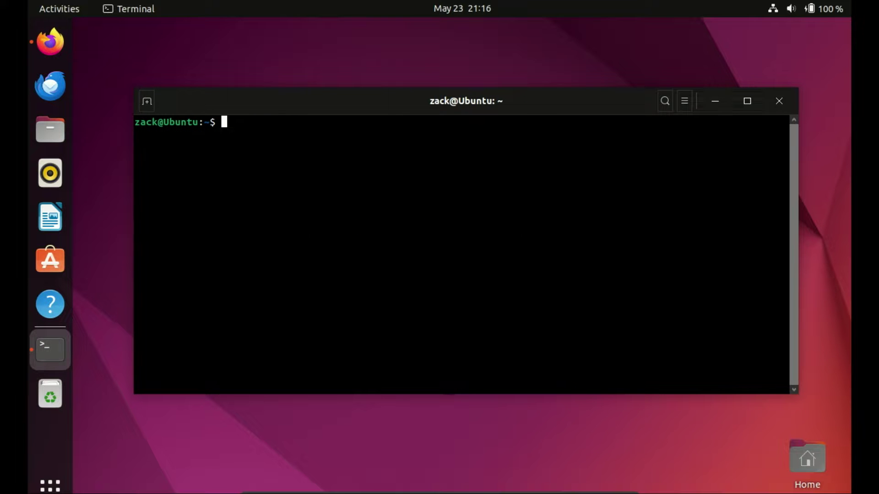
{"action": "type", "text": "sudo apt-get install steam -y"}
{"action": "key", "text": "Return"}
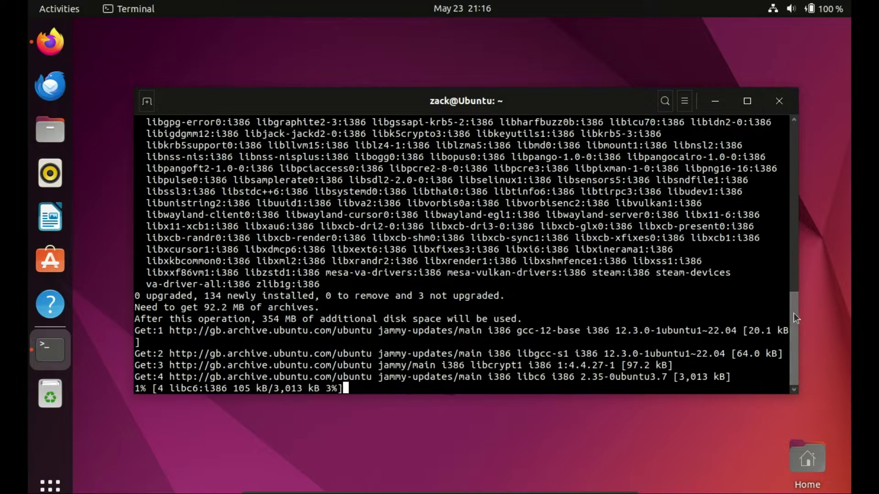
{"action": "left_click_drag", "start_coordinate": [798, 310], "coordinate": [791, 115]}
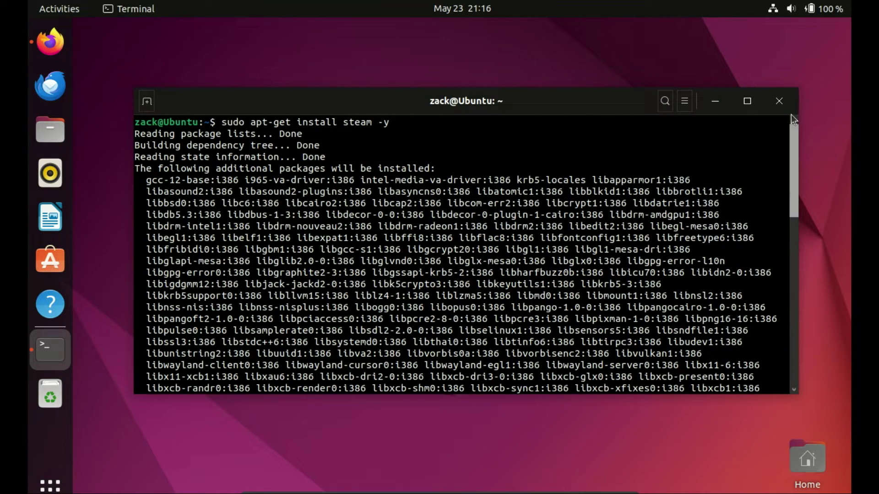
{"action": "left_click_drag", "start_coordinate": [221, 121], "coordinate": [227, 133]}
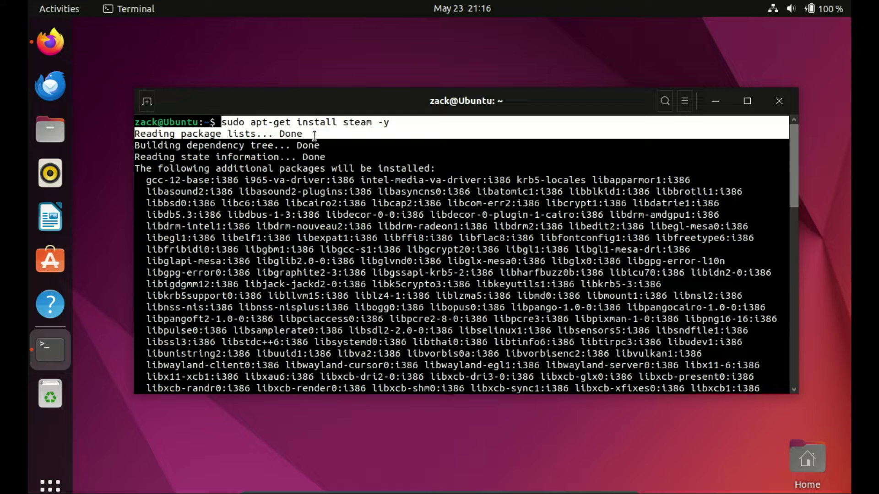
{"action": "left_click", "coordinate": [370, 122]}
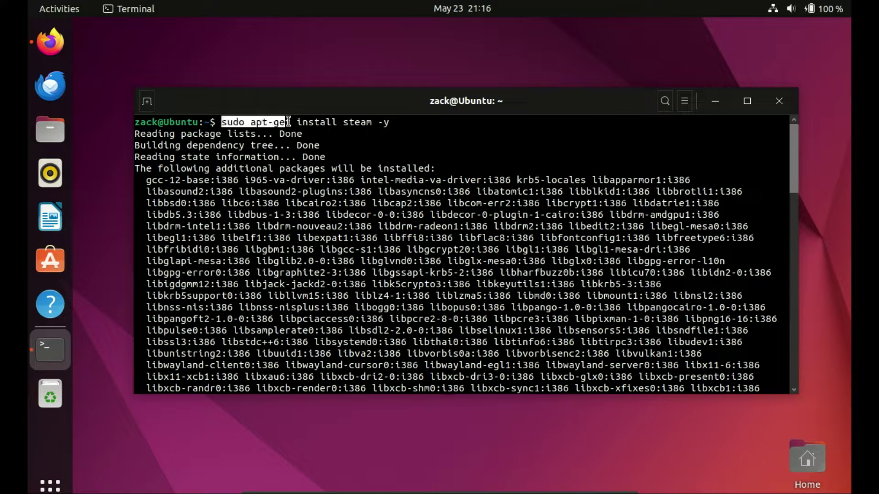
{"action": "left_click_drag", "start_coordinate": [221, 121], "coordinate": [401, 123]}
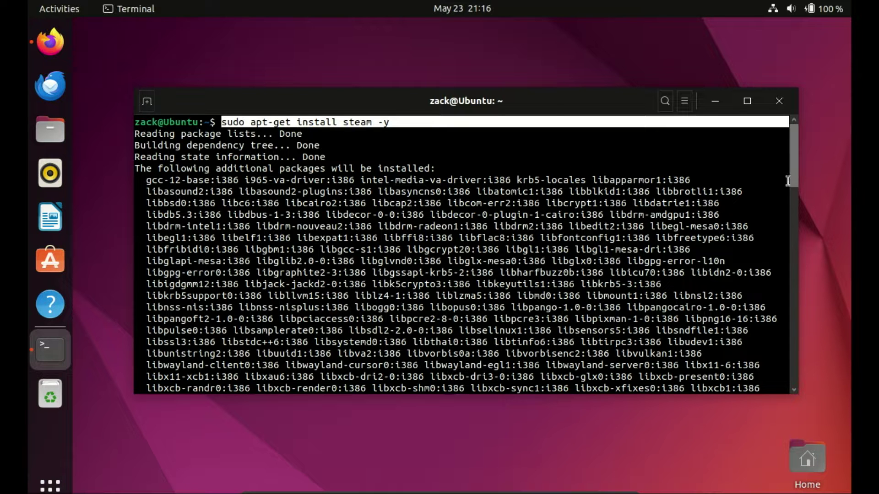
{"action": "left_click_drag", "start_coordinate": [793, 169], "coordinate": [791, 381]}
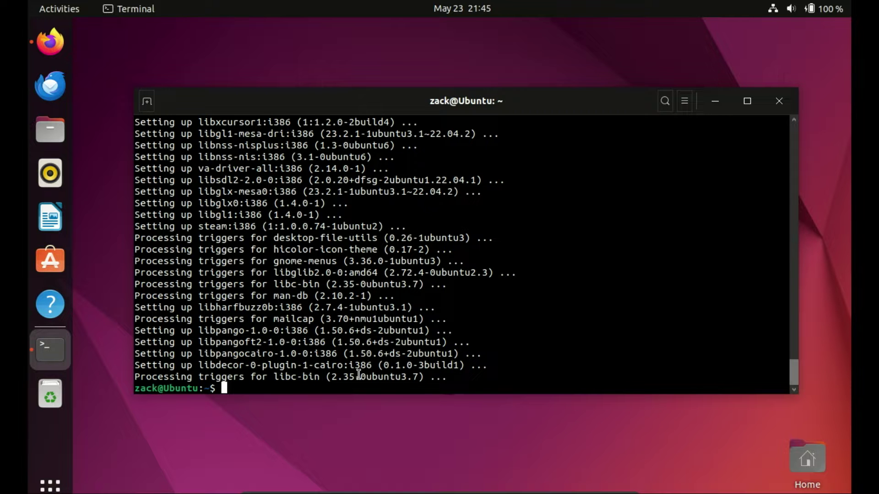
{"action": "type", "text": "clear"}
- Clear and minimize the terminal, then search the applications for steam and launch it
{"action": "key", "text": "Return"}
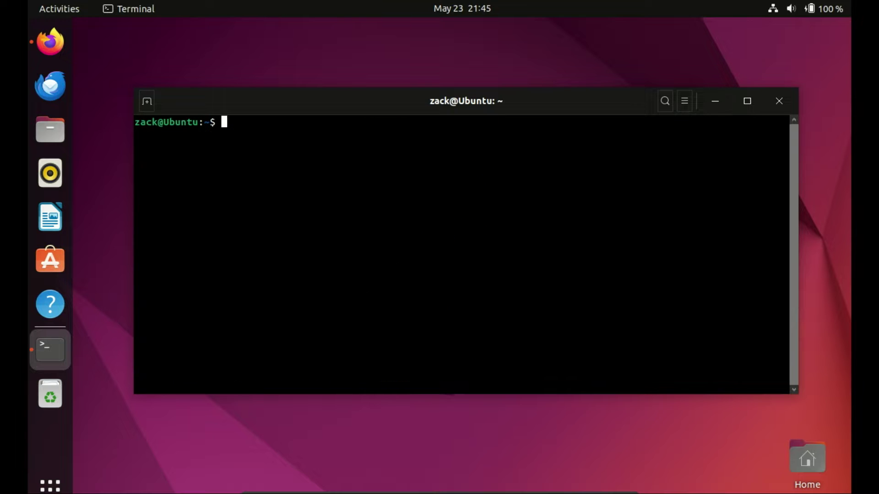
{"action": "left_click", "coordinate": [717, 103]}
{"action": "left_click", "coordinate": [49, 486]}
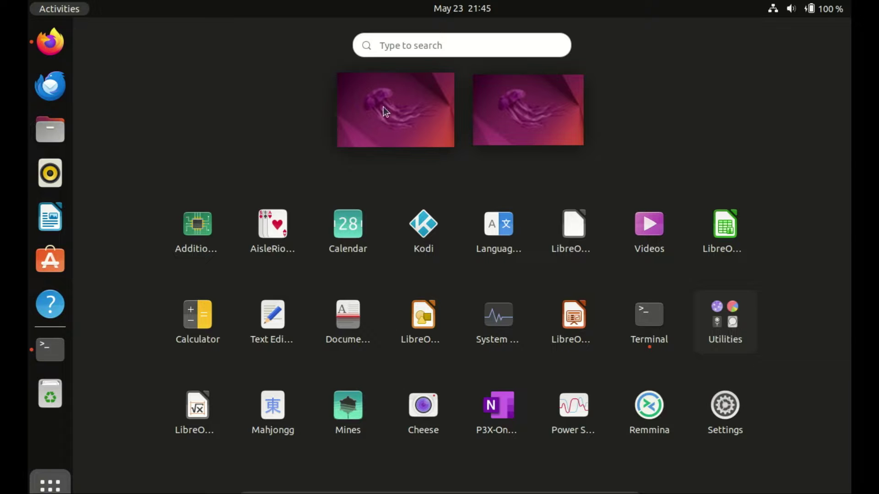
{"action": "left_click", "coordinate": [403, 39]}
{"action": "type", "text": "s"}
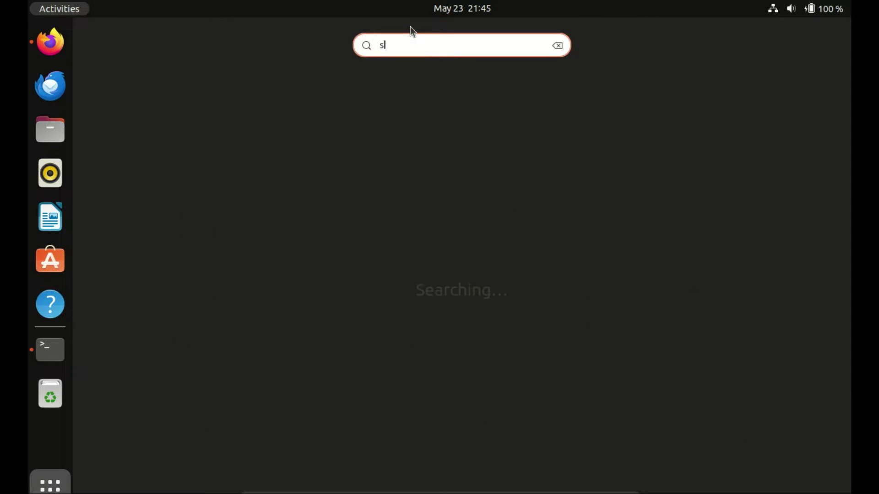
{"action": "type", "text": "lteam"}
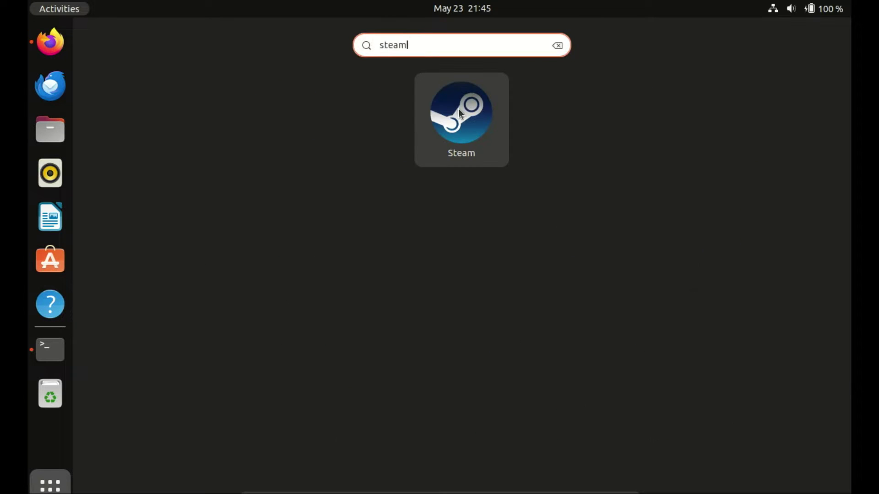
{"action": "left_click", "coordinate": [458, 109]}
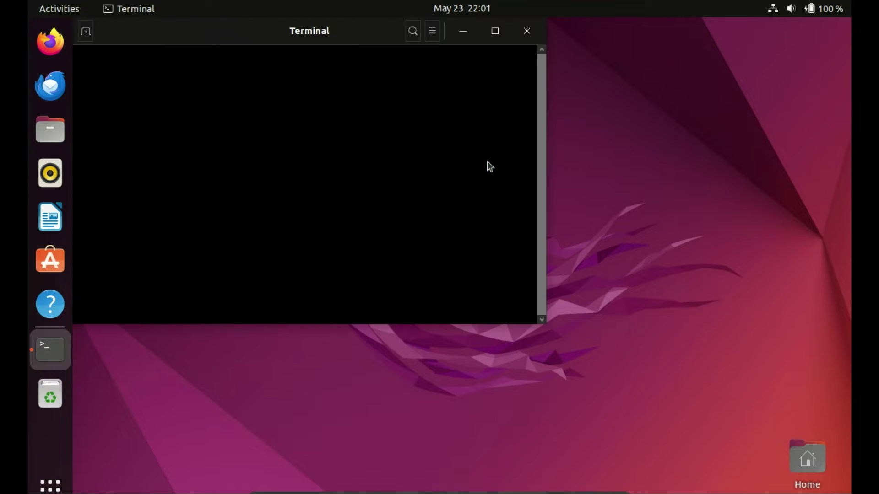
{"action": "type", "text": "sudo "}
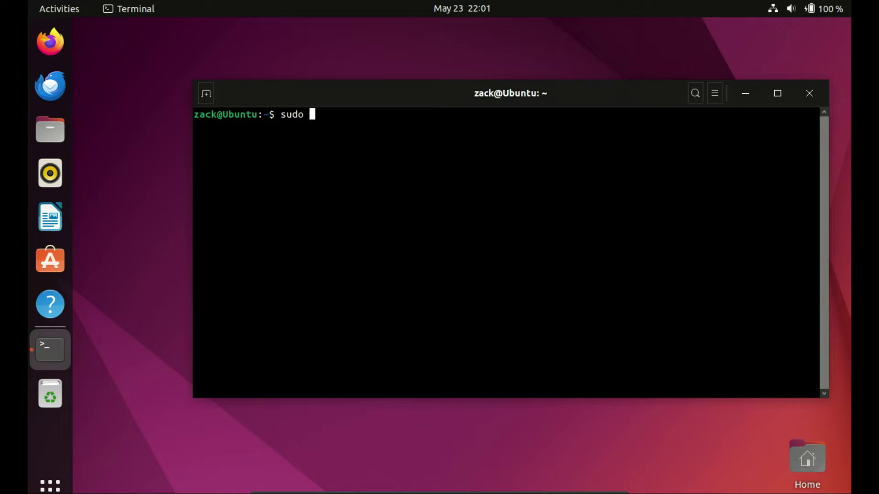
{"action": "type", "text": "snap "}
{"action": "type", "text": "instal"}
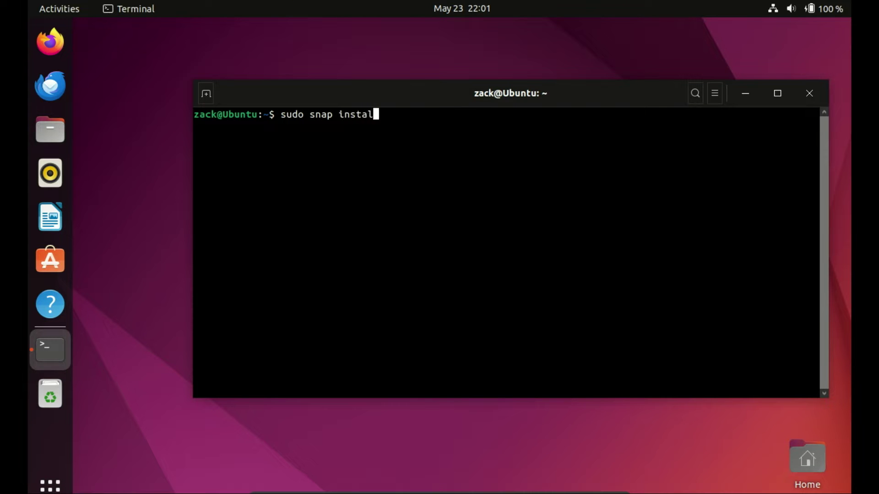
{"action": "type", "text": "l stea"}
{"action": "type", "text": "m"}
- Run sudo snap install steam with the administrator password
{"action": "key", "text": "Return"}
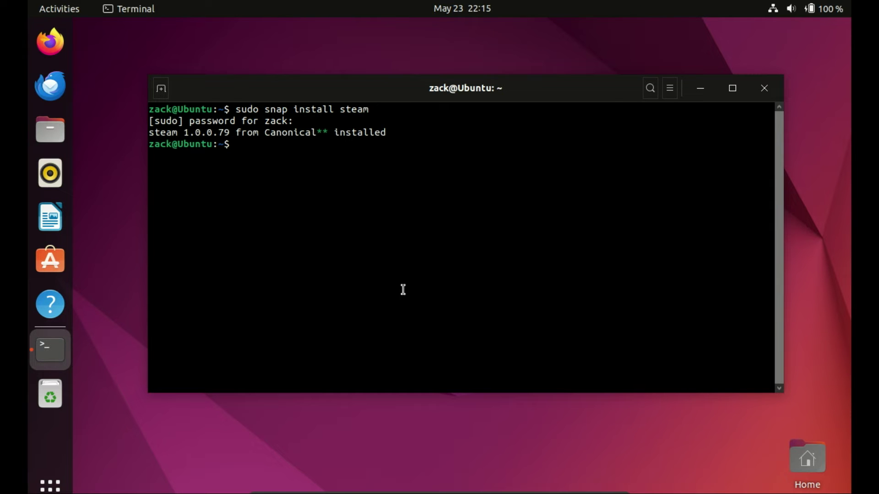
- Close the terminal with Ctrl+D and start an application search for steam in the overview
{"action": "key", "text": "ctrl+d"}
{"action": "key", "text": "super+a"}
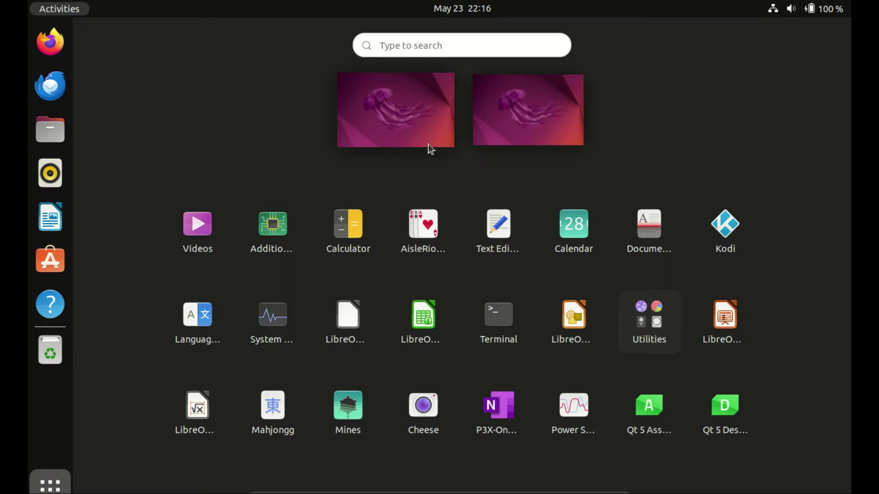
{"action": "left_click", "coordinate": [425, 44]}
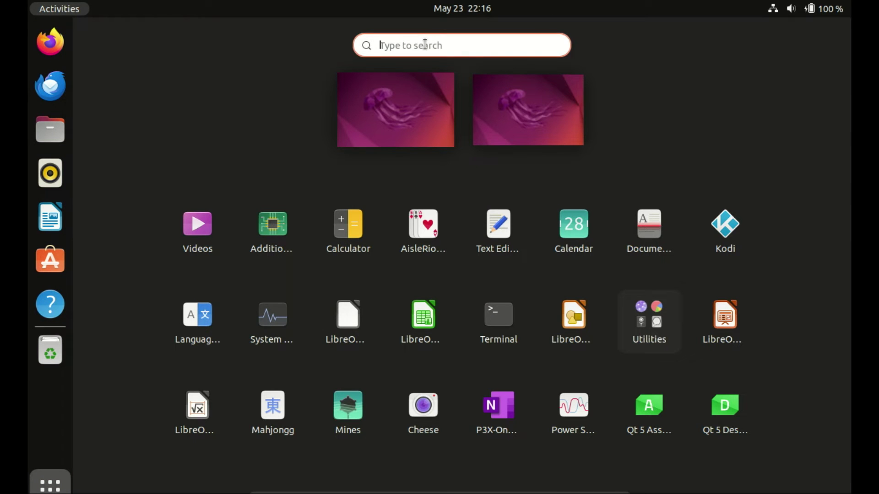
{"action": "type", "text": "s"}
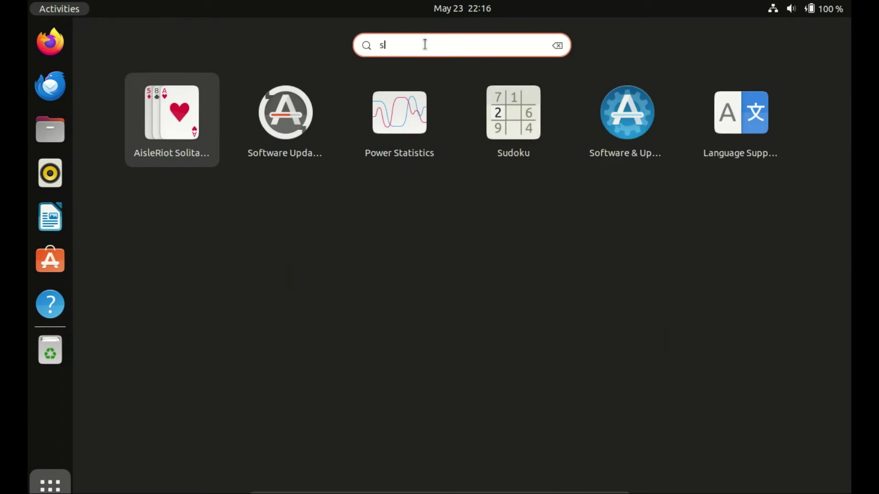
{"action": "type", "text": "team"}
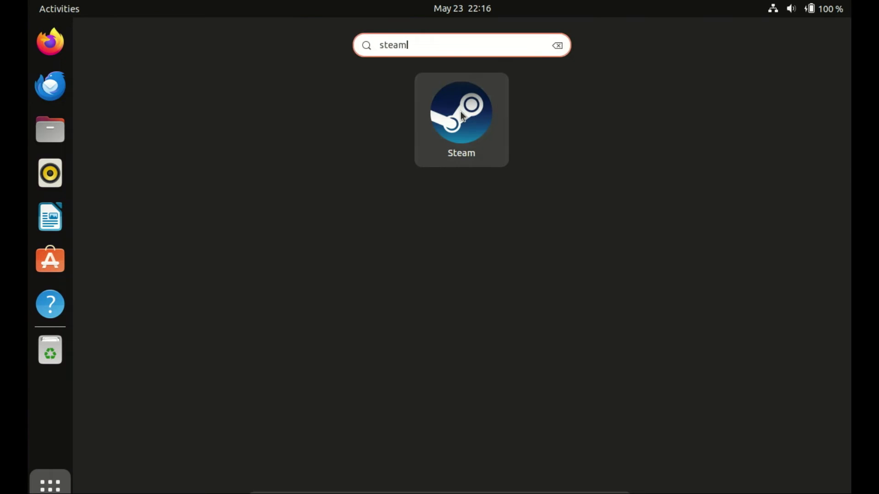